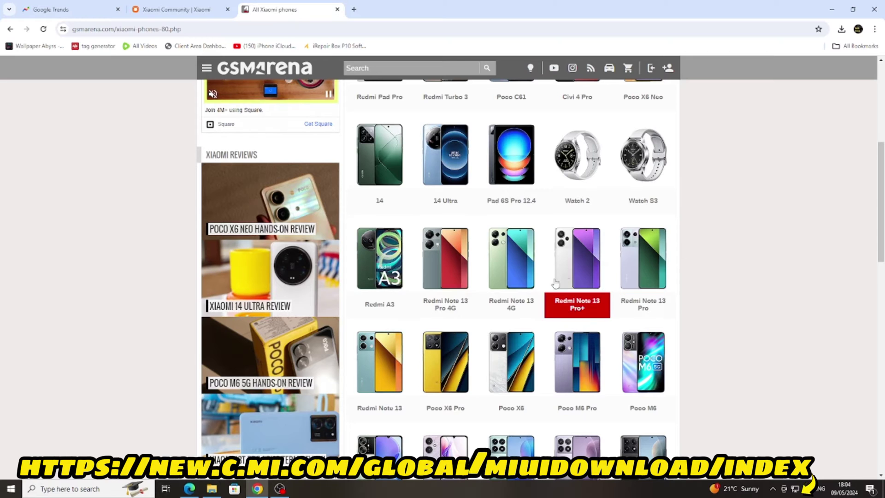
scroll(560, 280, "down", 8)
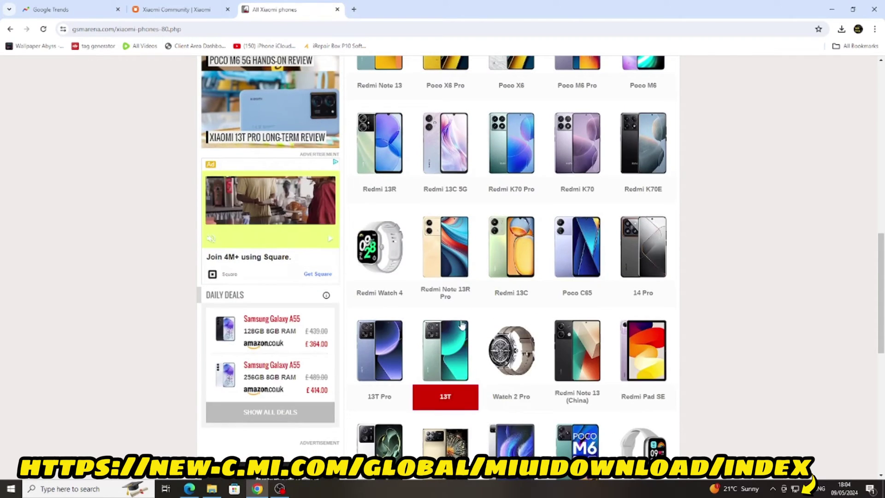
scroll(554, 315, "down", 3)
scroll(553, 315, "down", 3)
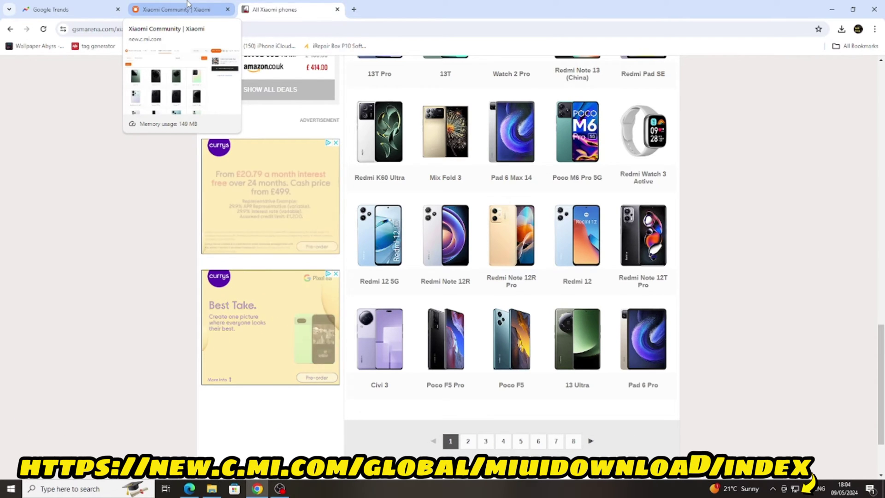
scroll(443, 249, "up", 5)
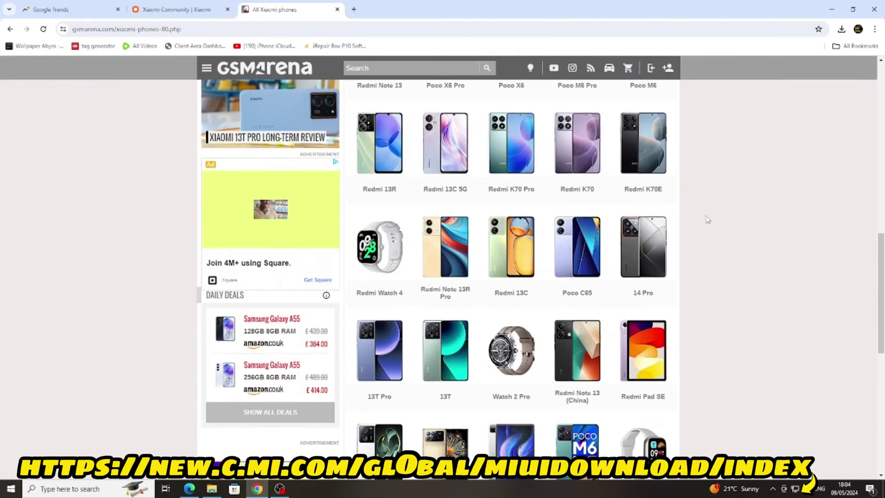
Open the POCO X5 5G Stable ROM page from the Xiaomi Community ROM Downloads grid.
left_click(177, 9)
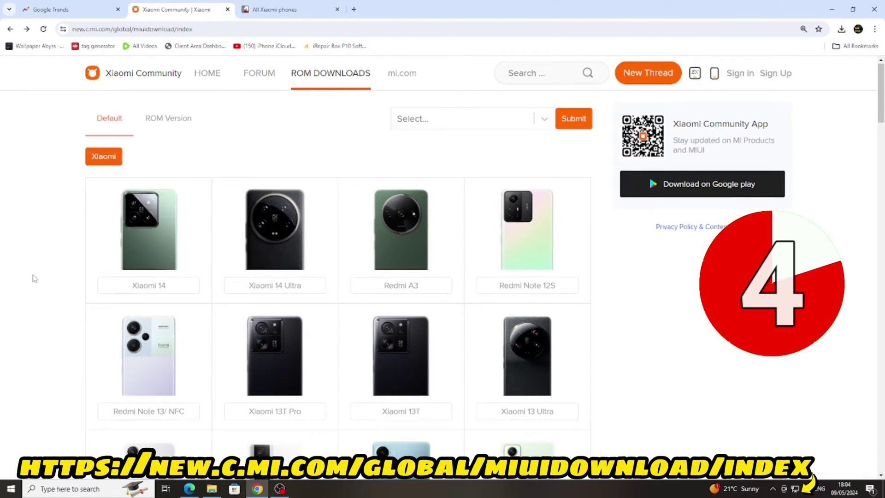
scroll(42, 276, "down", 5)
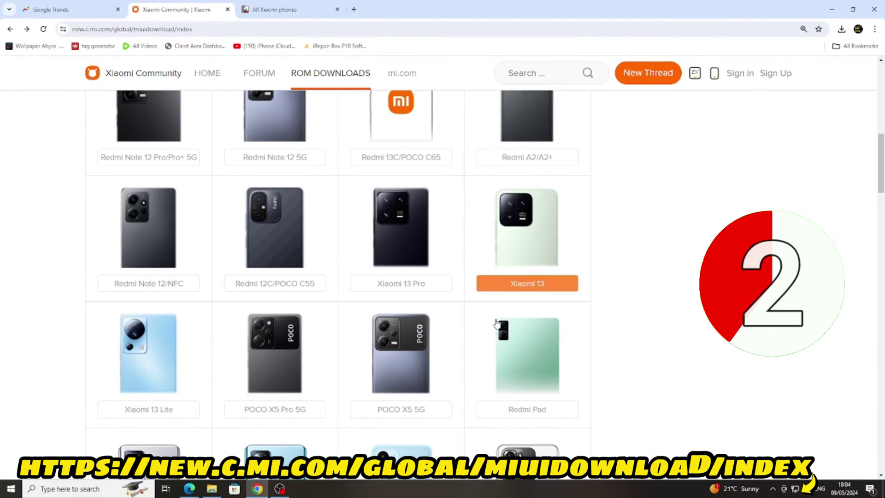
scroll(518, 338, "down", 2)
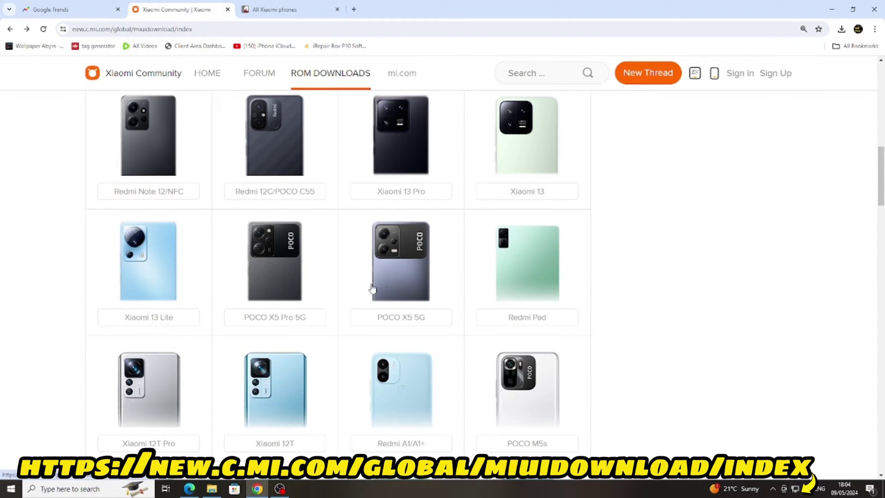
left_click(393, 316)
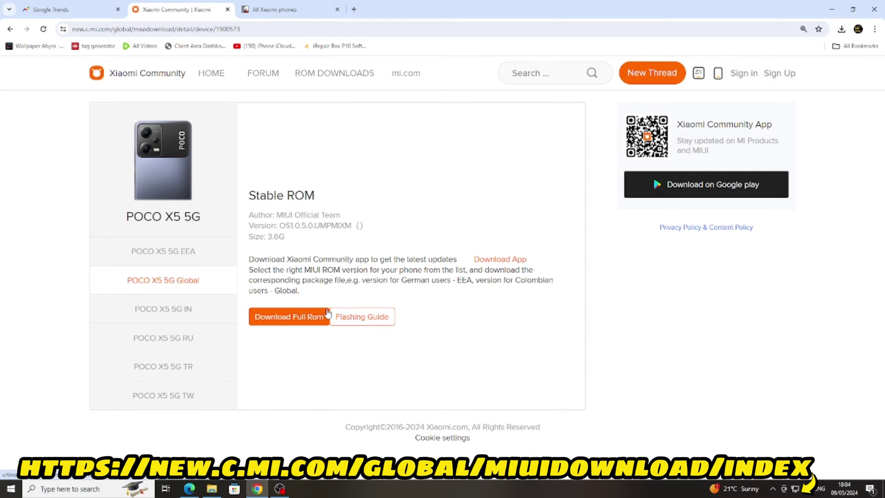
Open the ROM's flashing guide, expand the STEP 3 screenshots, and view Method 2: Fastboot Update.
left_click(361, 317)
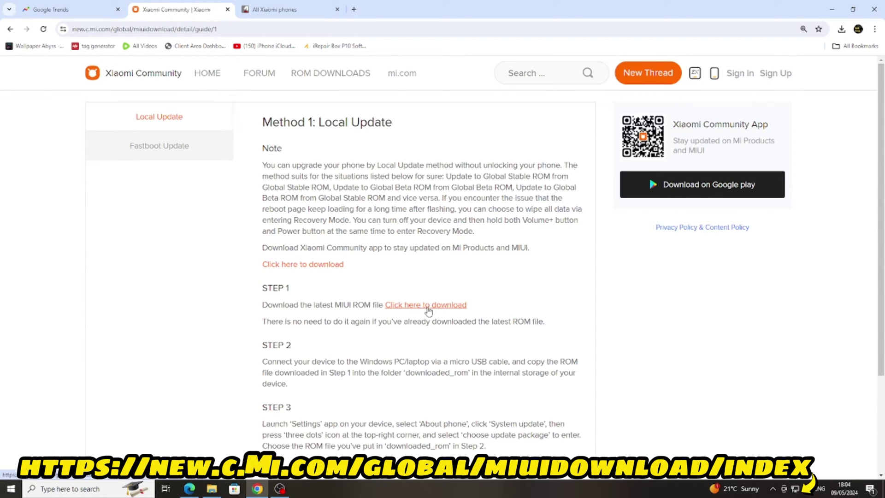
scroll(311, 372, "down", 2)
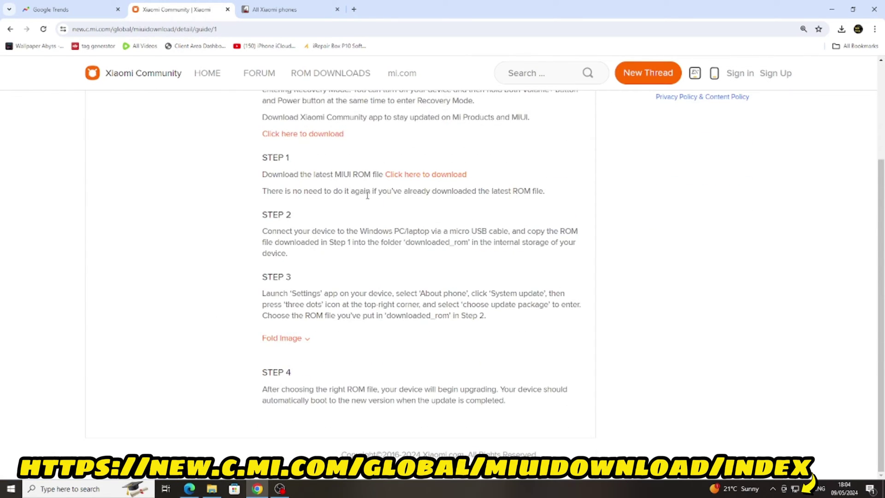
left_click(285, 339)
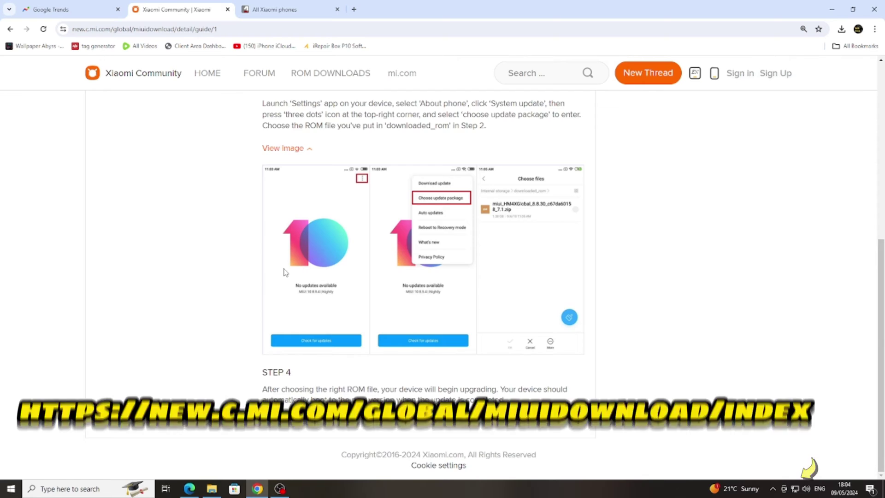
scroll(211, 272, "up", 10)
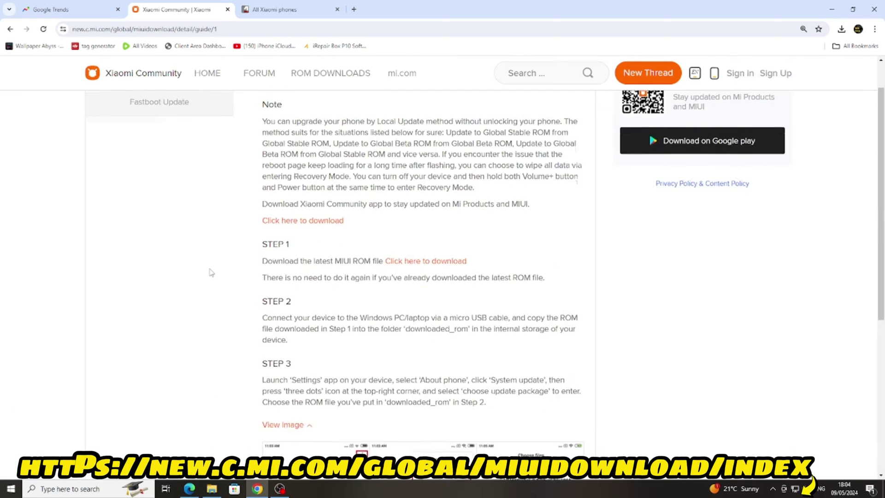
left_click(159, 146)
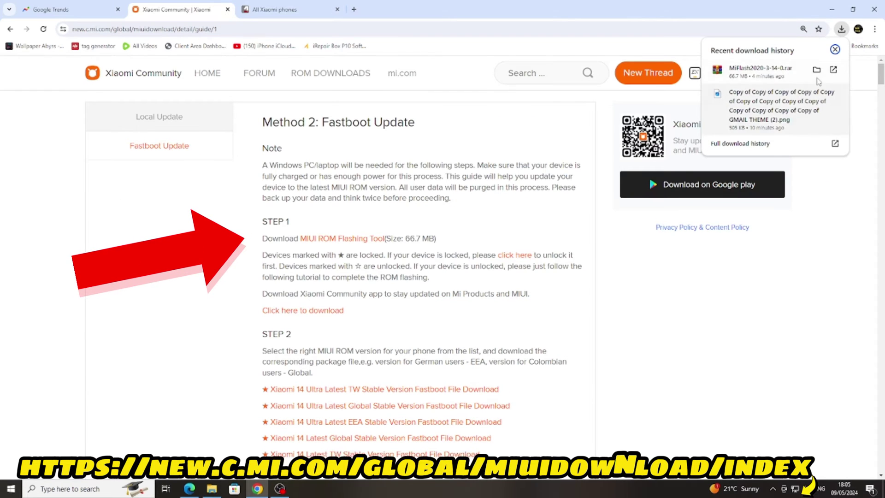
Open the downloaded MiFlash2020-3-14-0 folder in a maximized File Explorer window.
left_click(816, 69)
double_click(613, 228)
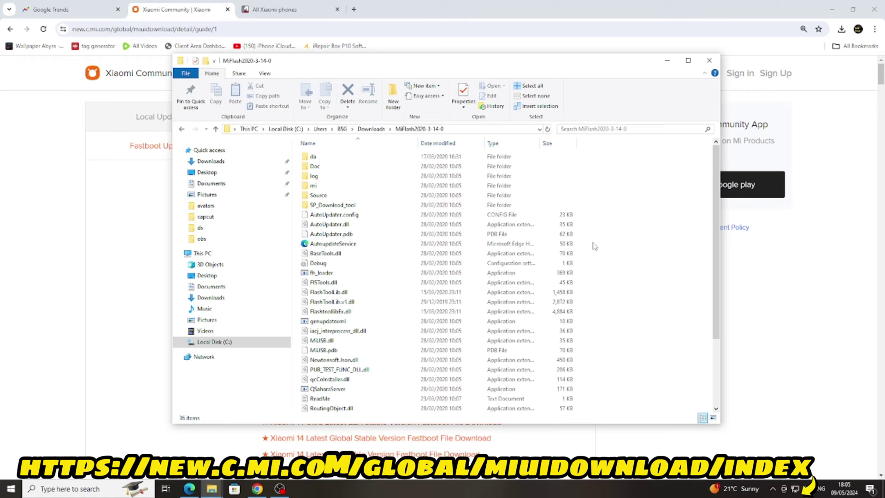
double_click(456, 60)
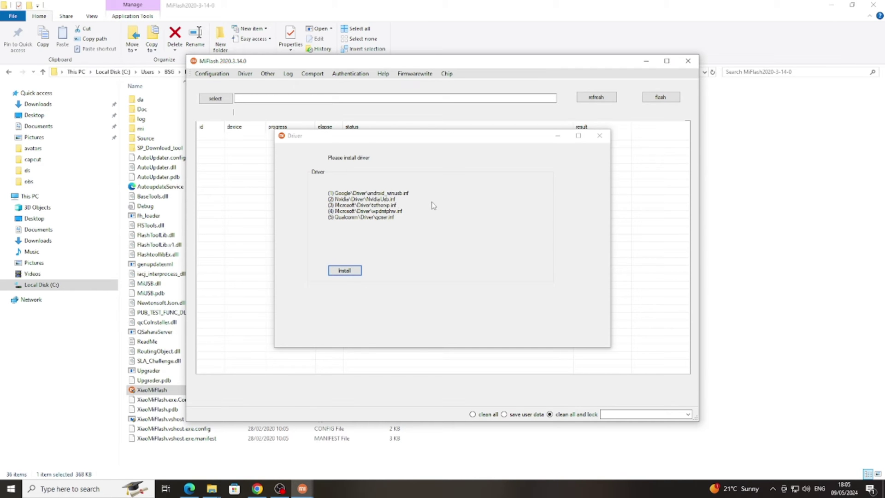
Move MiFlash's driver install prompt aside, then close it.
left_click_drag(365, 137, 469, 135)
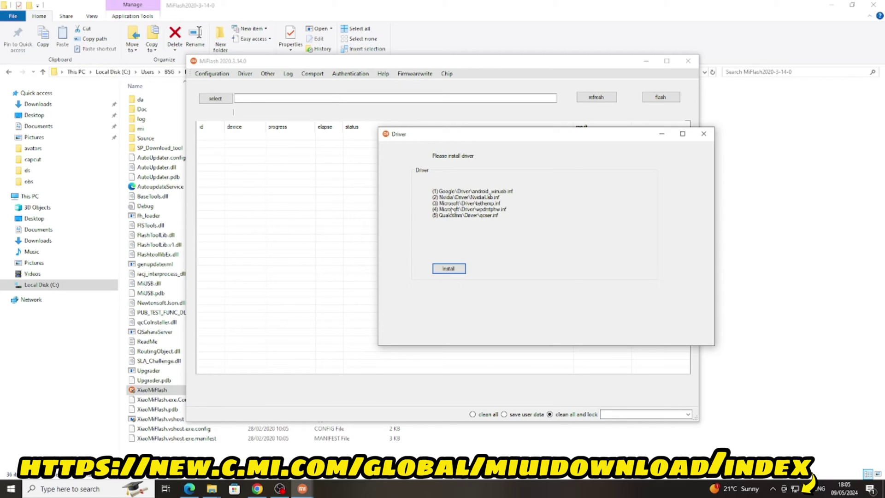
left_click(702, 135)
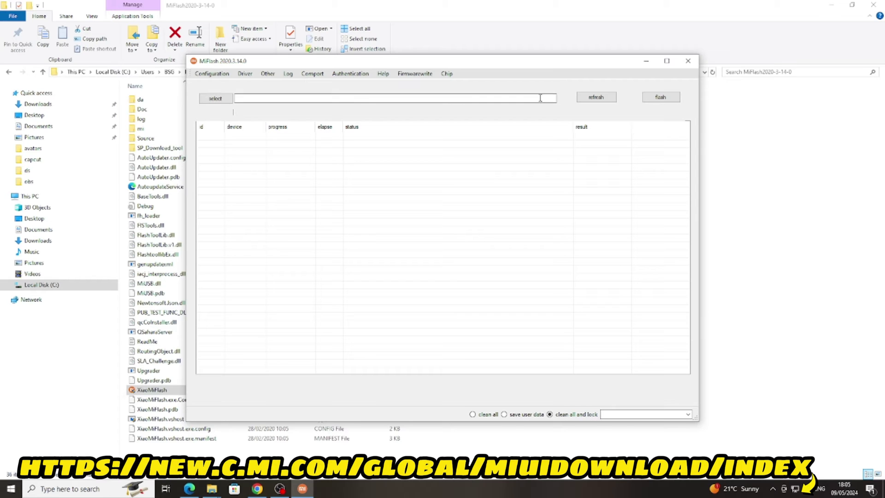
Return to the Fastboot Update guide and highlight its STEP 2 instruction paragraph.
left_click(257, 489)
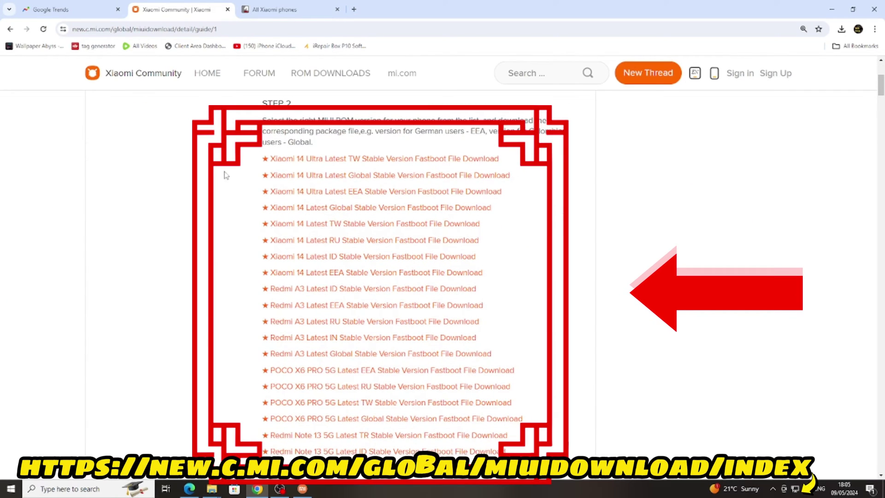
left_click_drag(263, 119, 500, 149)
scroll(547, 235, "down", 5)
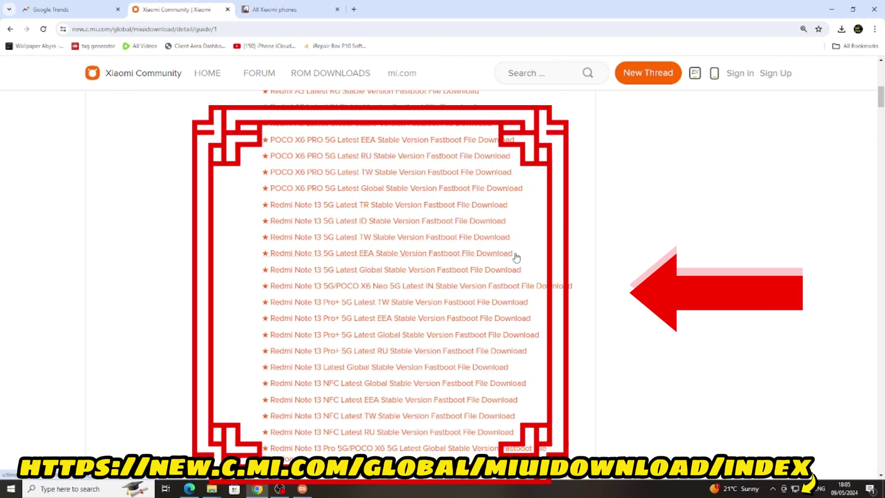
scroll(509, 256, "down", 3)
scroll(509, 257, "up", 10)
scroll(239, 295, "up", 3)
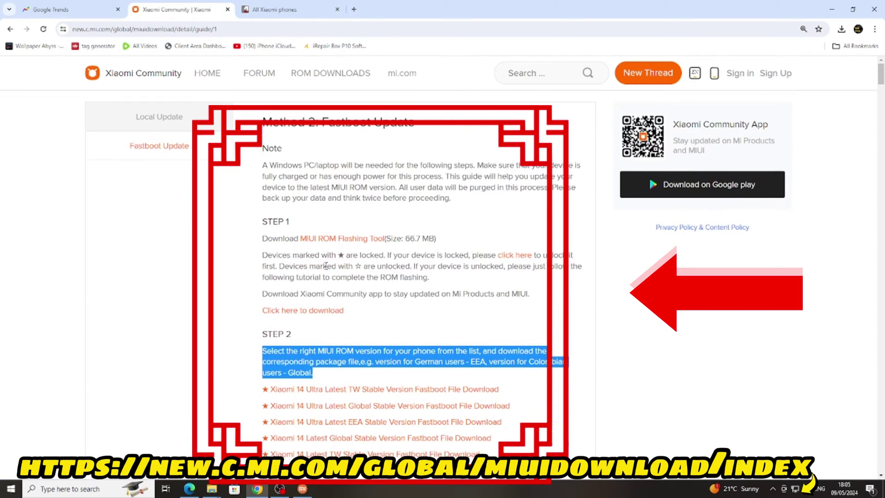
left_click(326, 267)
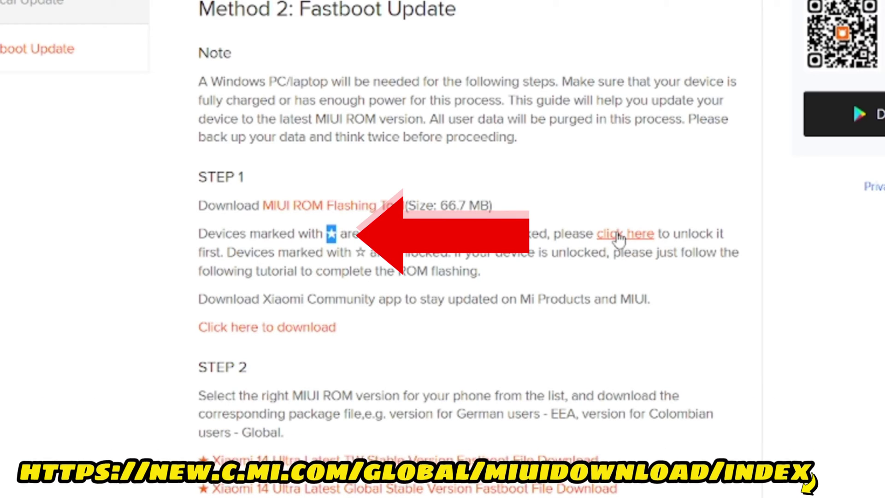
Open the Mi Unlock link in a new tab and read the How to Unlock heading and warning.
right_click(624, 234)
left_click(647, 250)
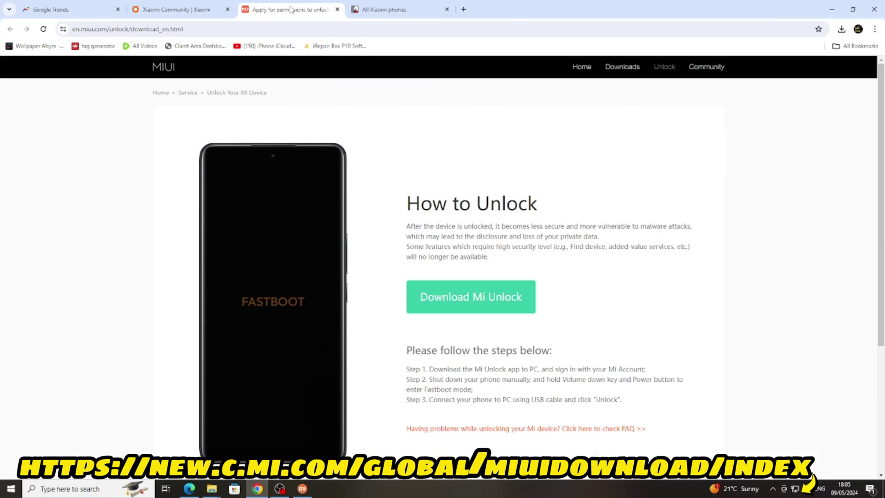
left_click_drag(407, 202, 560, 208)
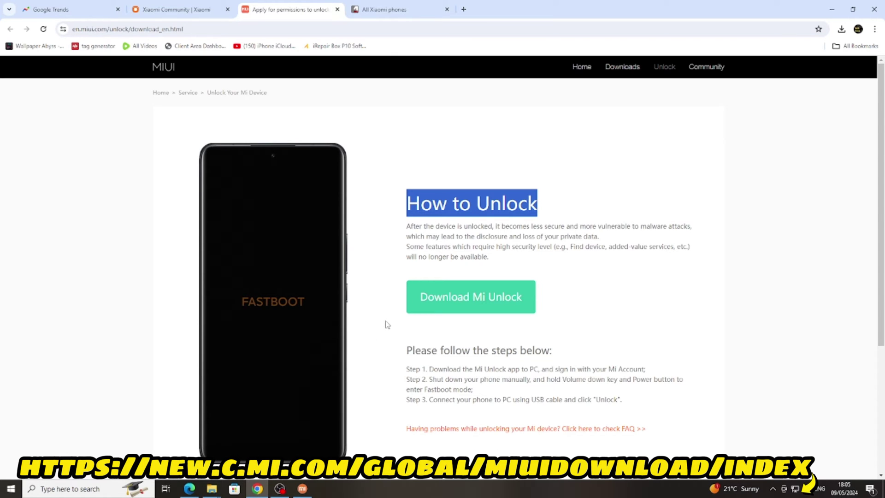
left_click_drag(407, 225, 604, 267)
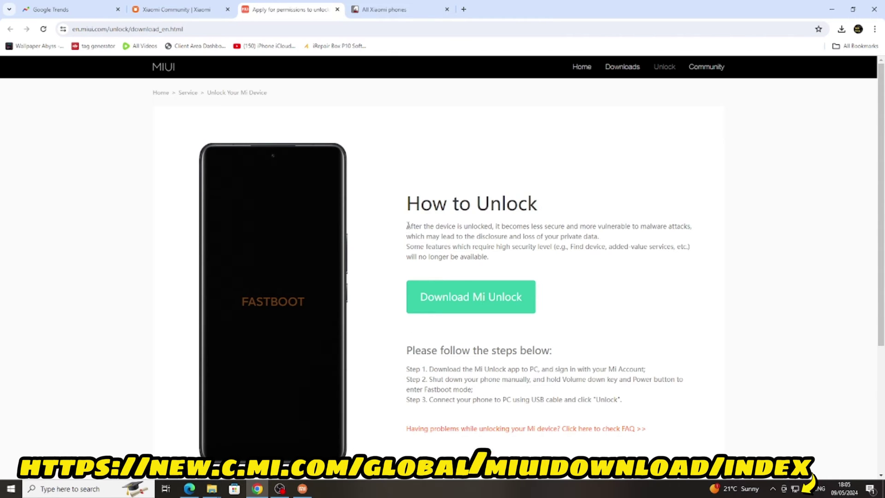
left_click(471, 315)
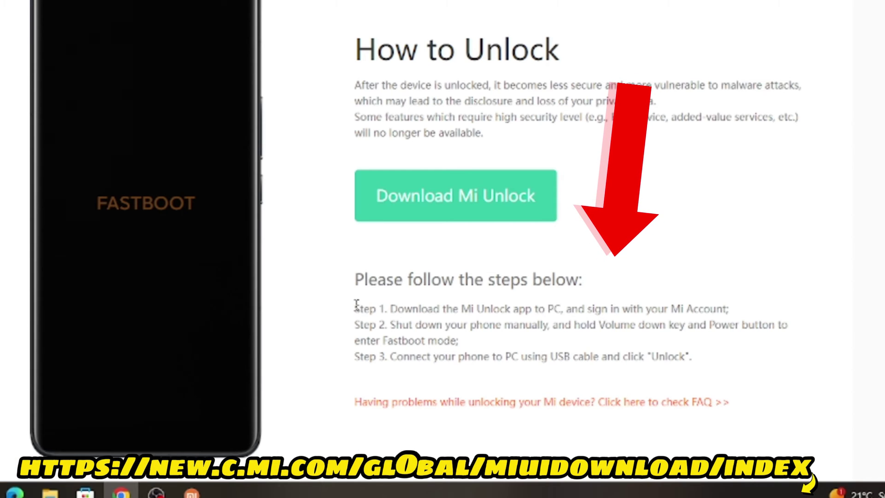
Highlight the three Mi Unlock steps on the How to Unlock page.
left_click_drag(355, 309, 692, 356)
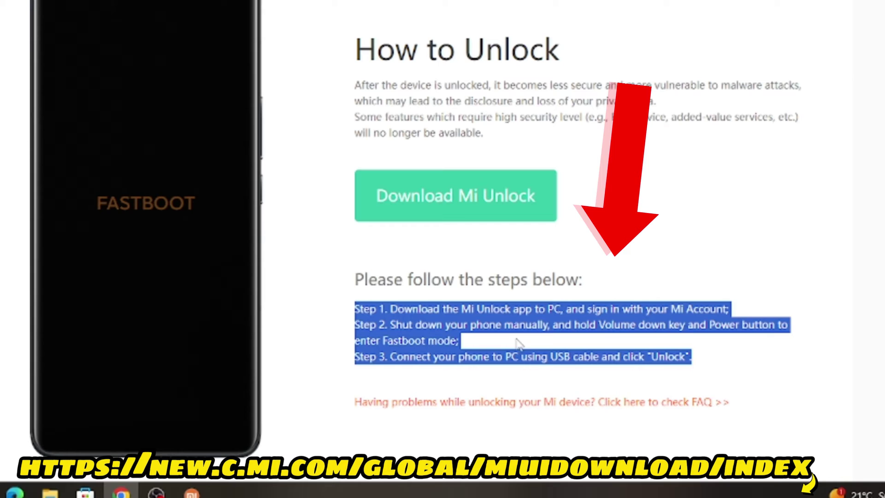
left_click(564, 333)
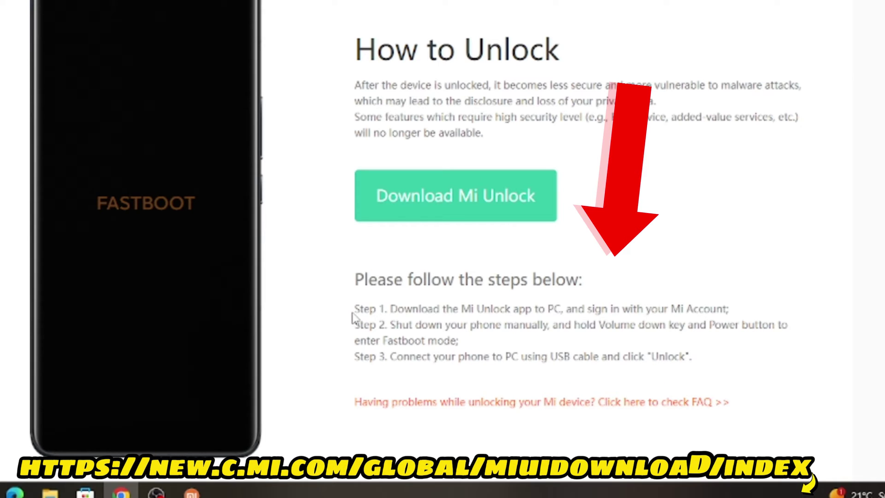
left_click_drag(354, 313, 788, 355)
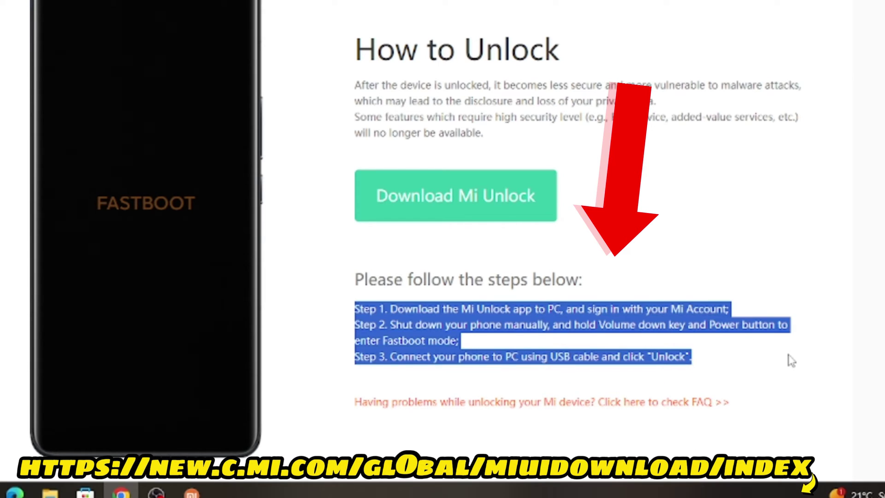
left_click(747, 343)
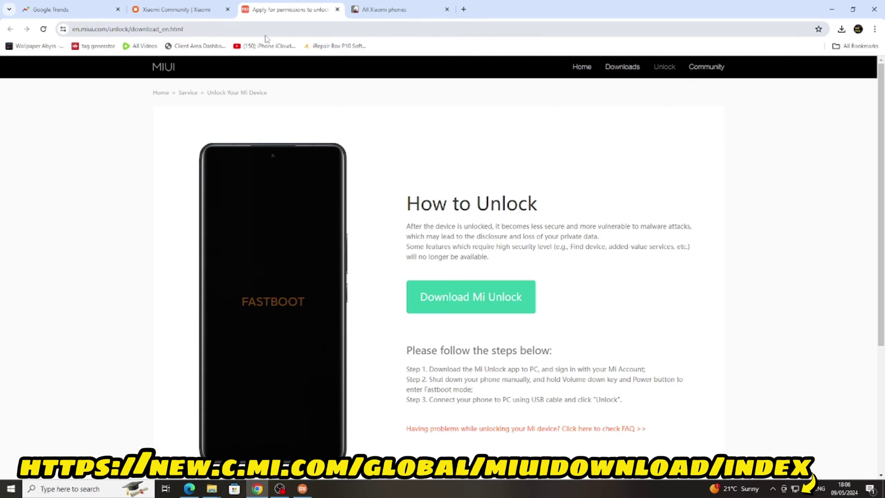
Highlight the Step 3 connect-and-unlock instruction, then return to the Fastboot guide.
left_click(176, 10)
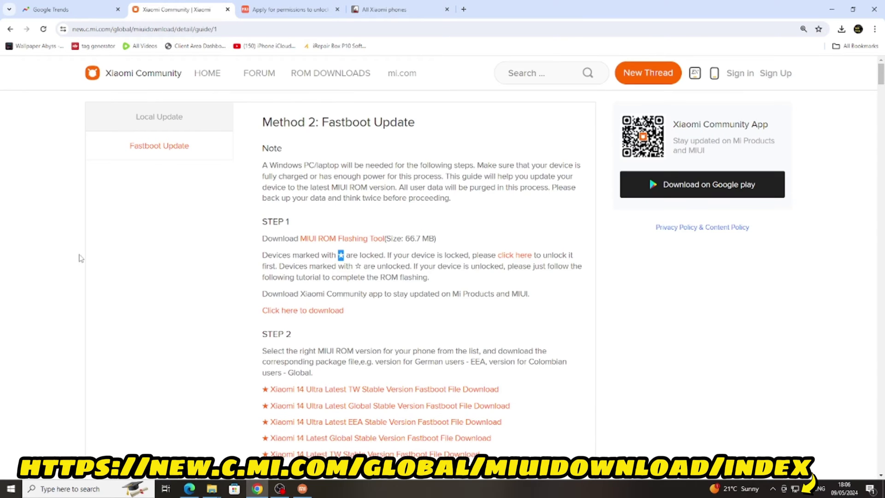
left_click(289, 9)
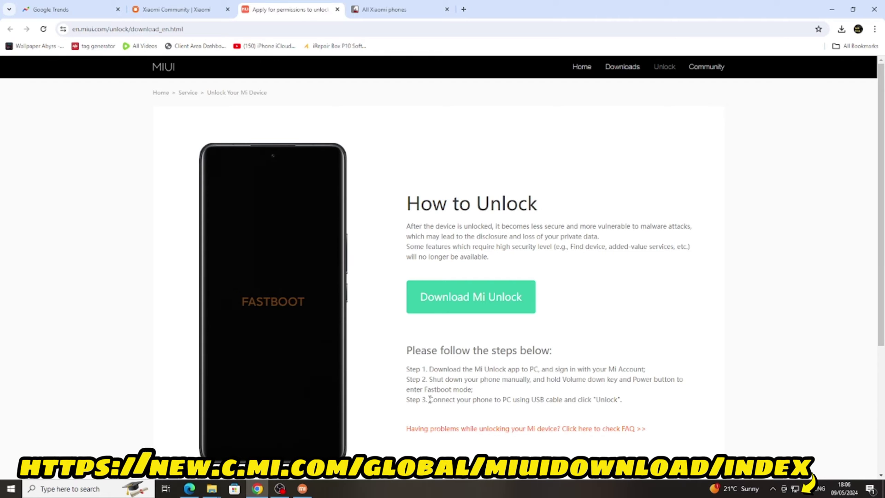
left_click_drag(430, 399, 651, 397)
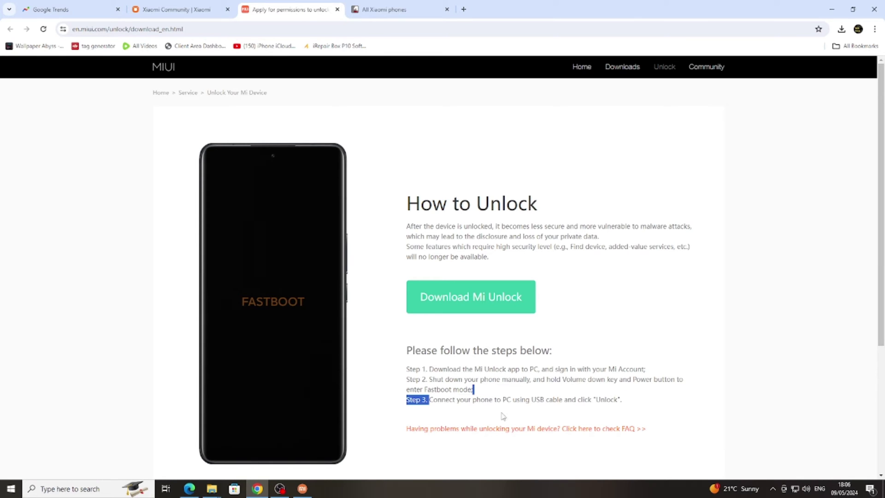
left_click_drag(430, 400, 661, 400)
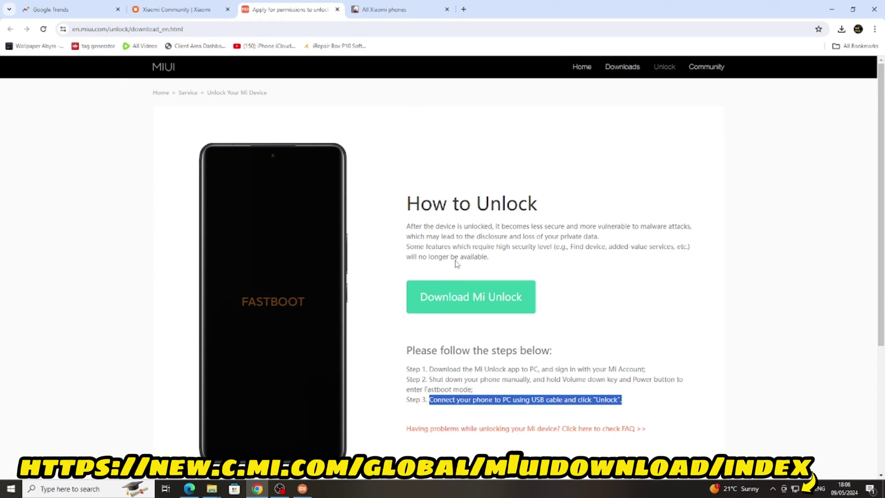
left_click(177, 9)
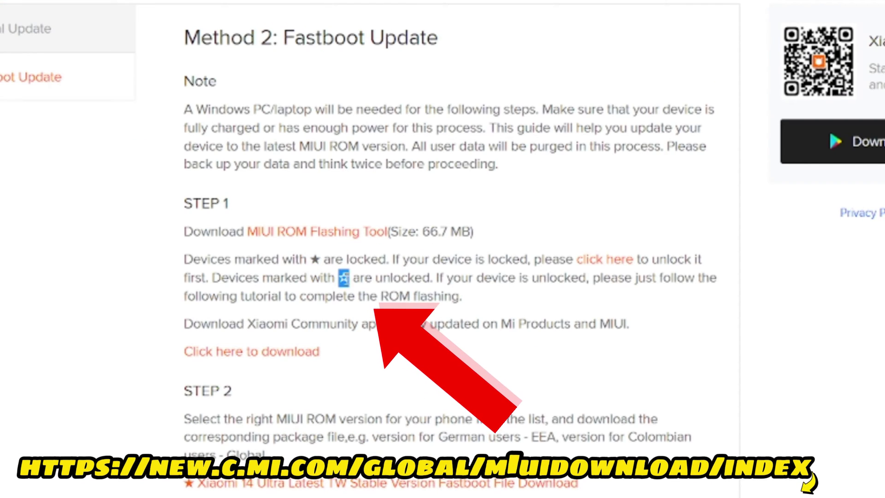
Clear the star-symbol and locked/unlocked highlights in the Fastboot guide's STEP 1.
left_click(417, 393)
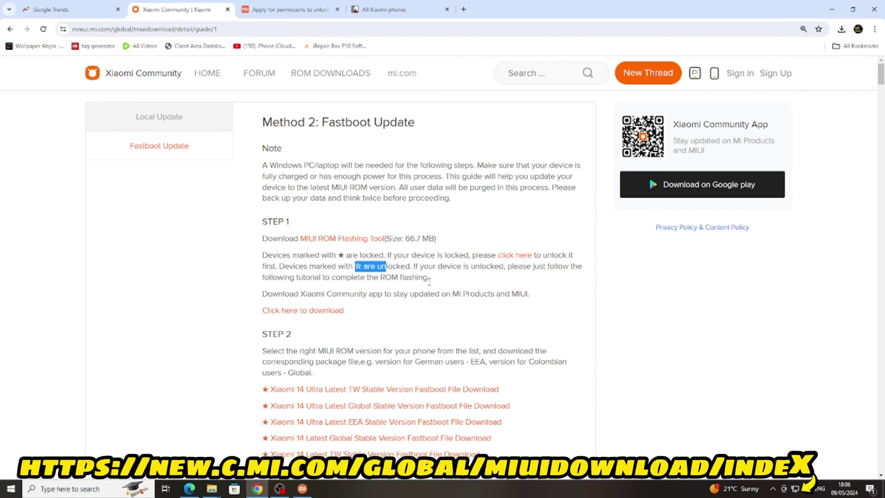
left_click(430, 280)
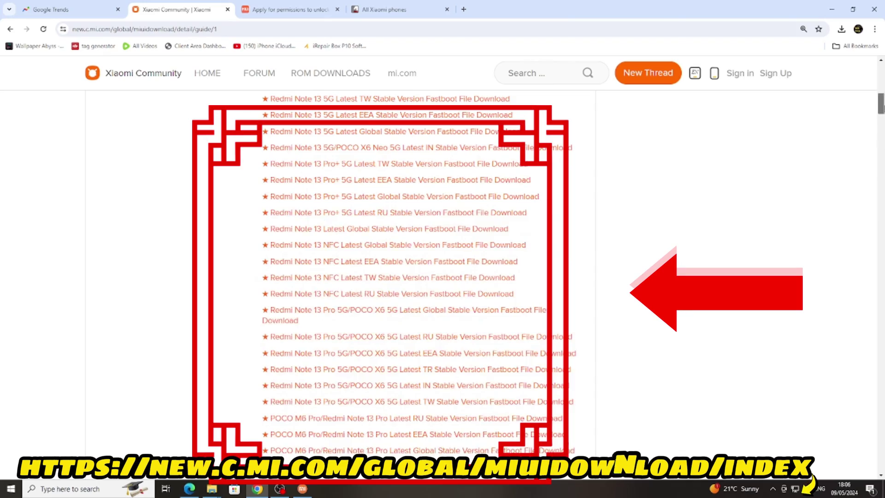
left_click_drag(880, 103, 880, 446)
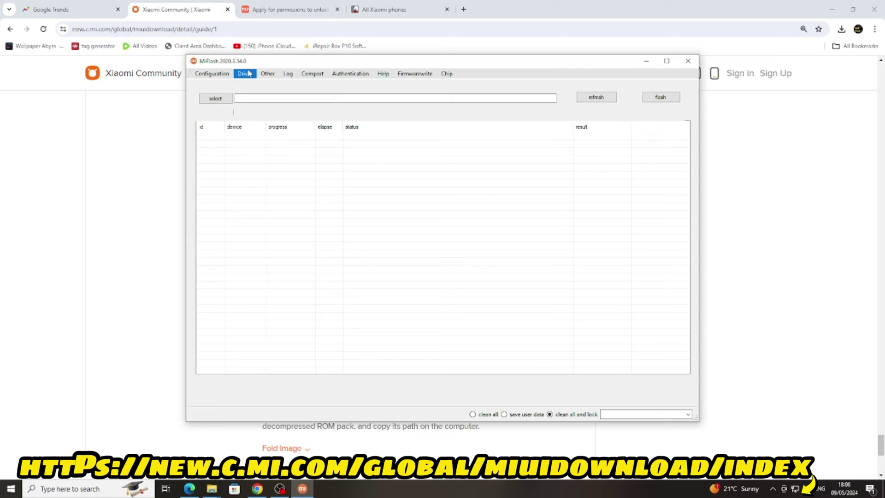
Expand the STEP 3 image showing how to enter Fastboot mode.
left_click(274, 364)
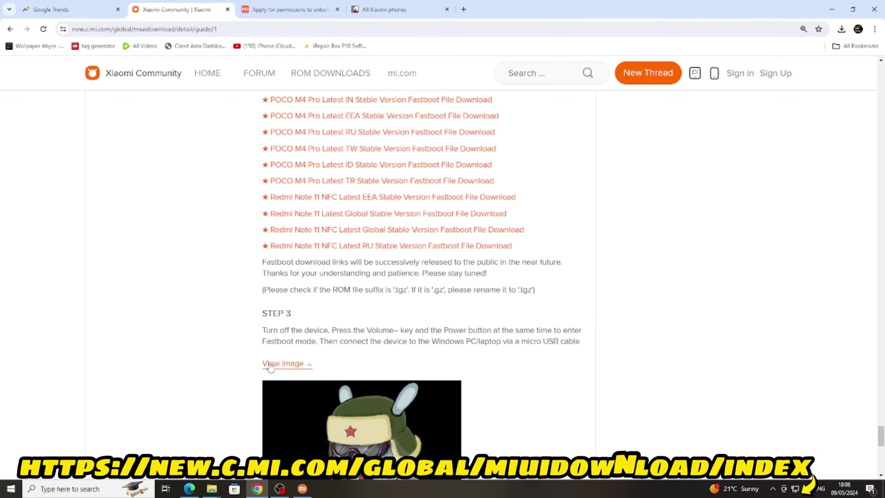
scroll(271, 367, "down", 3)
scroll(345, 326, "up", 2)
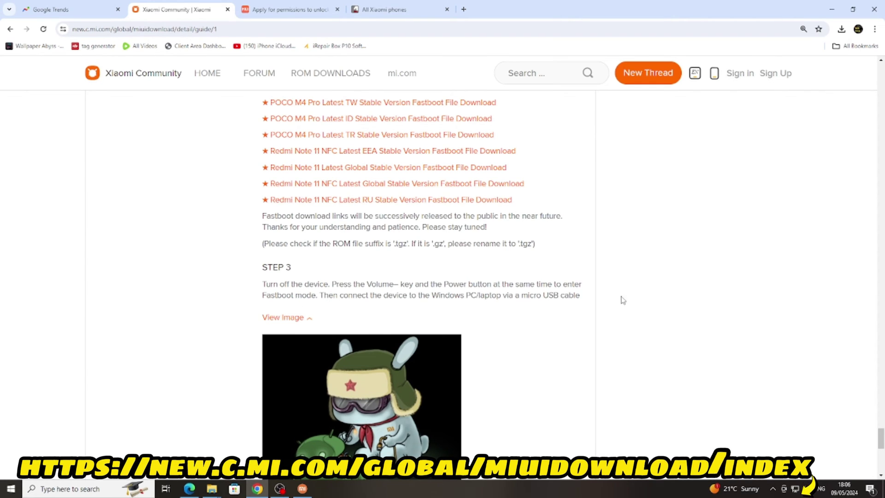
mouse_move(302, 489)
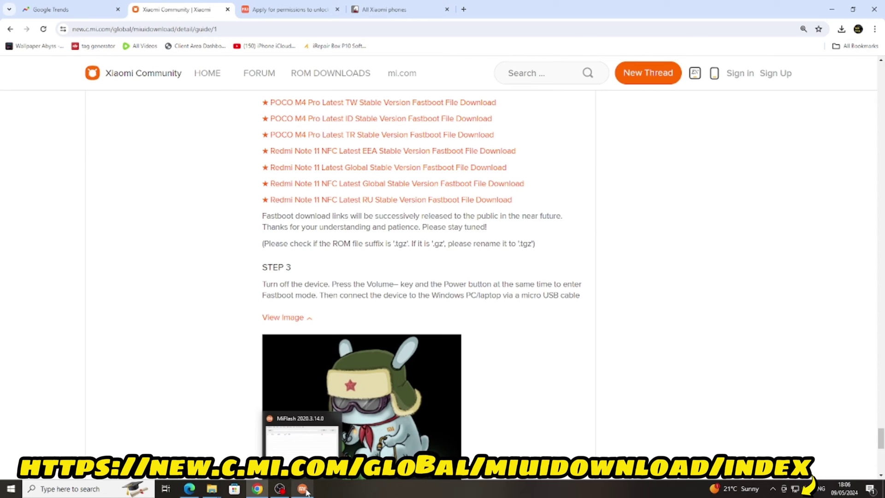
scroll(173, 297, "down", 3)
Bring MiFlash to the front and reposition its window.
left_click(303, 489)
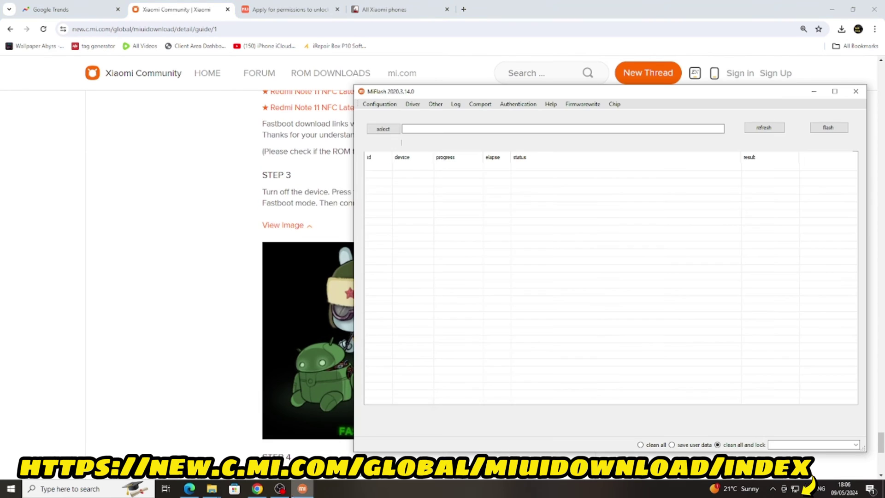
mouse_move(533, 92)
left_mouse_down()
mouse_move(619, 76)
mouse_move(512, 57)
left_mouse_up()
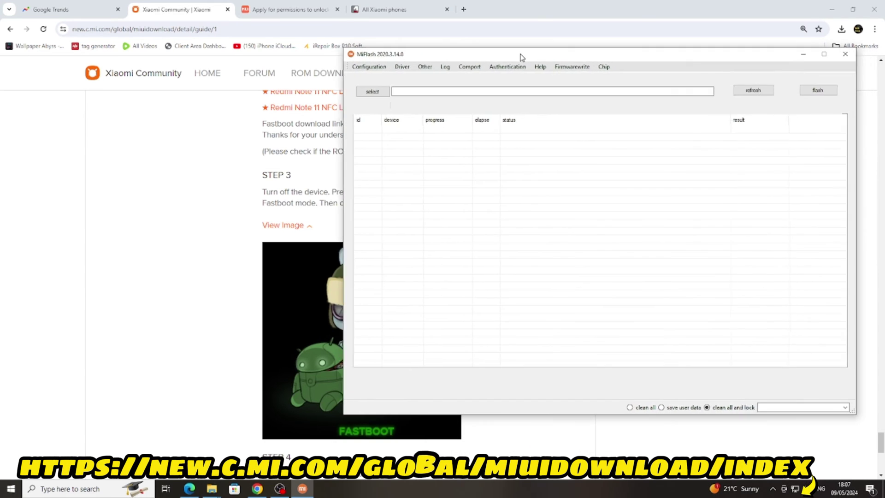
left_click_drag(511, 57, 512, 64)
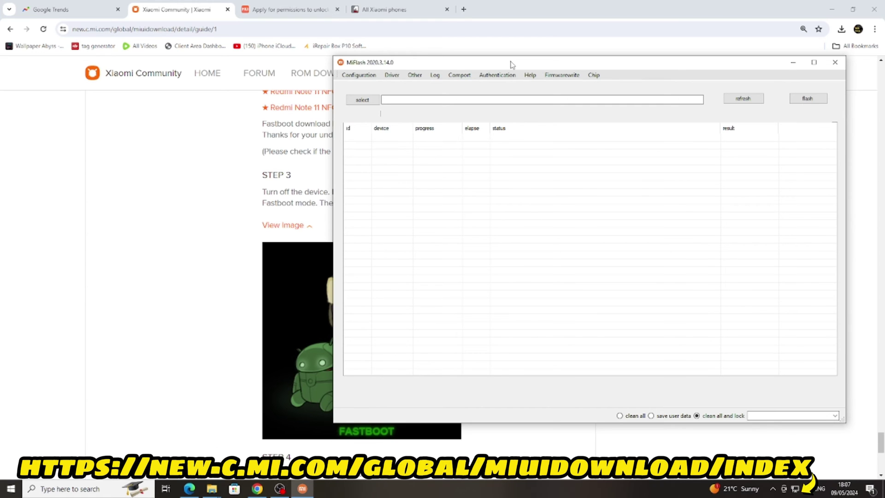
left_click_drag(512, 63, 543, 78)
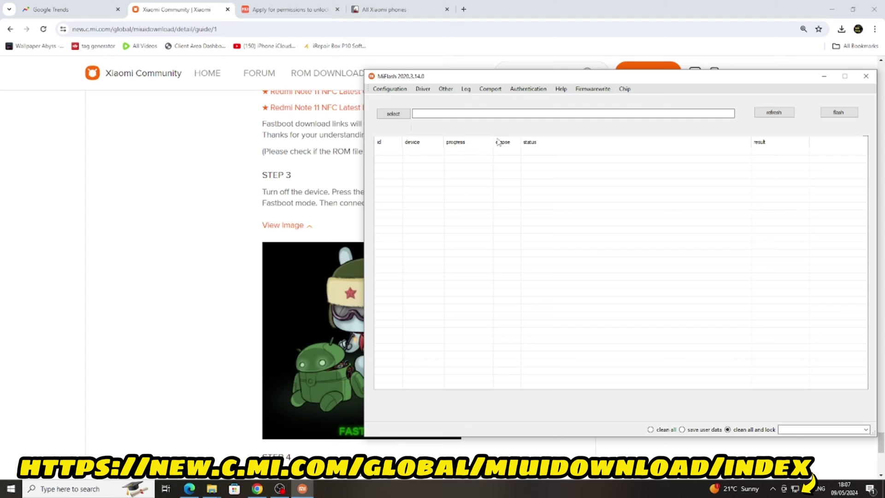
Open and dismiss MiFlash's ROM folder browser without choosing a path, then return to the guide.
left_click(392, 114)
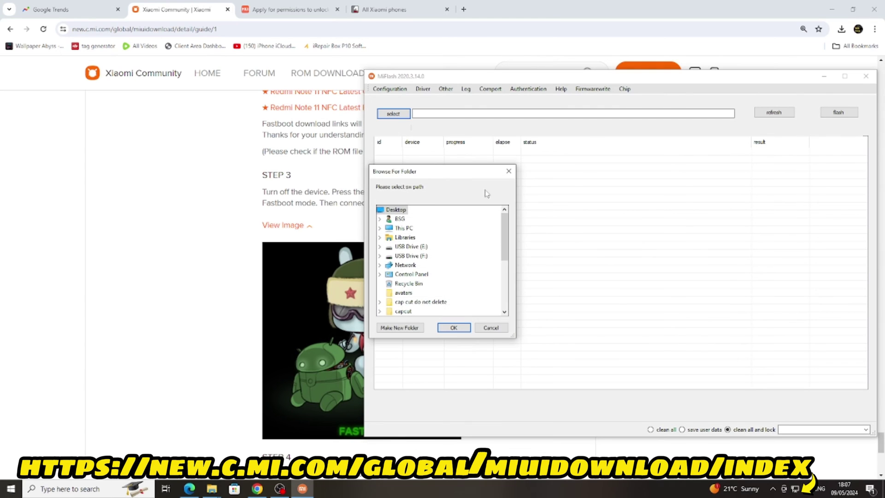
scroll(415, 277, "down", 5)
left_click(490, 327)
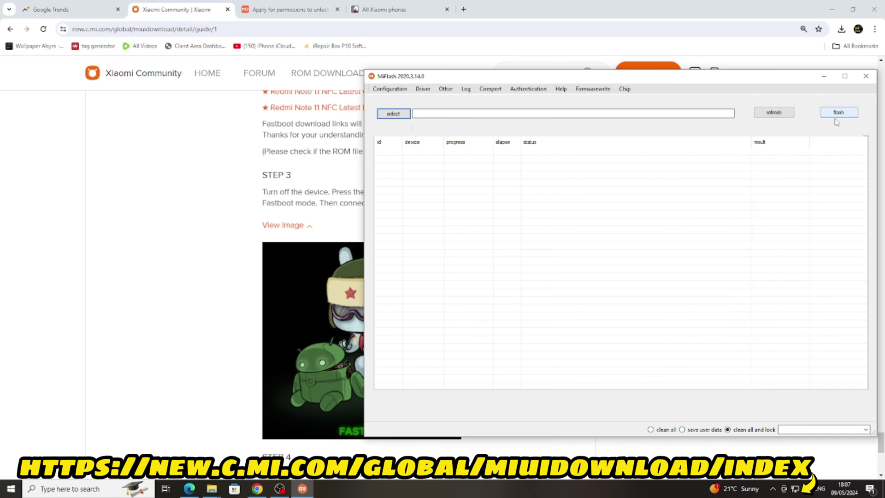
left_click(241, 257)
scroll(161, 282, "down", 4)
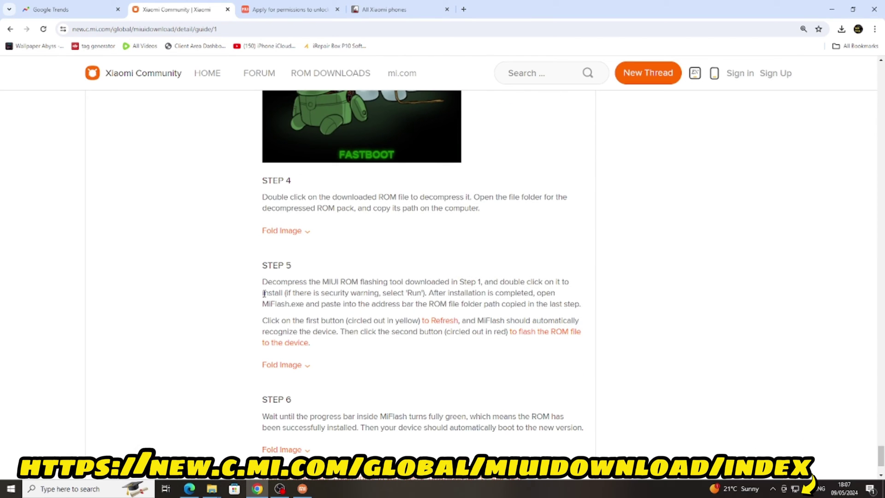
Highlight the STEP 5 and STEP 6 text, including 'MiFlash turns fully green'.
left_click_drag(263, 281, 484, 294)
left_click(633, 304)
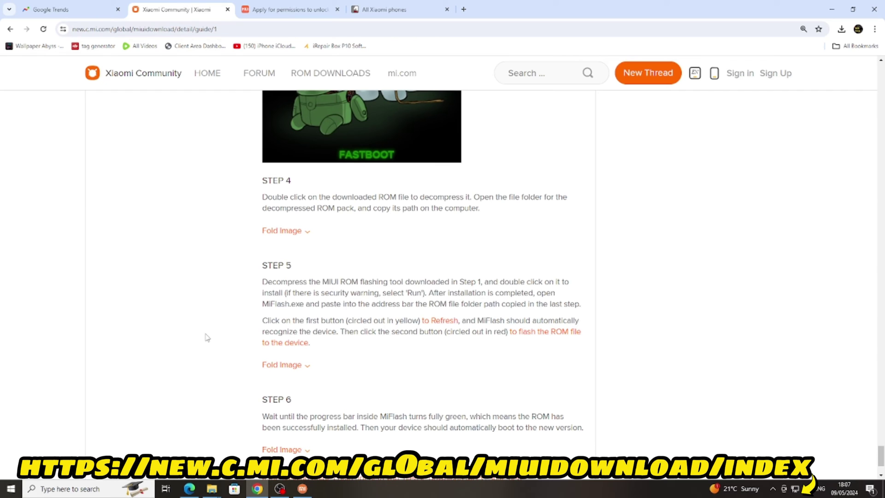
scroll(206, 337, "down", 1)
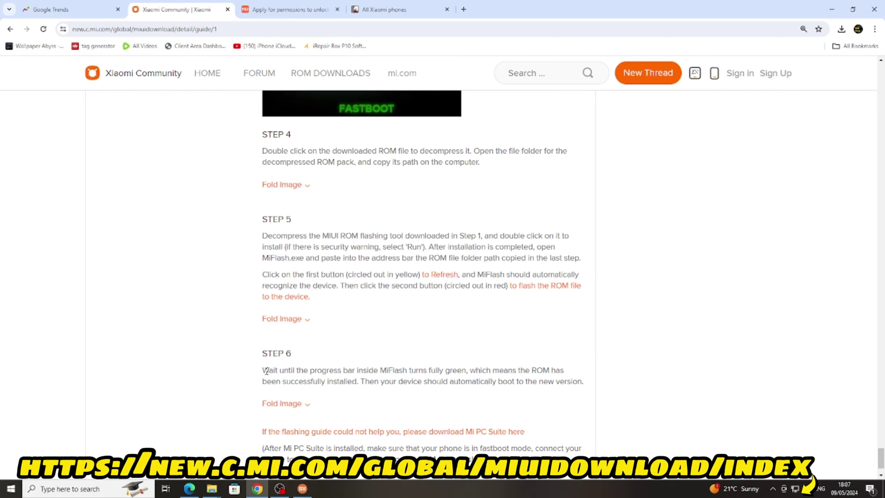
left_click_drag(278, 369, 436, 368)
left_click(389, 368)
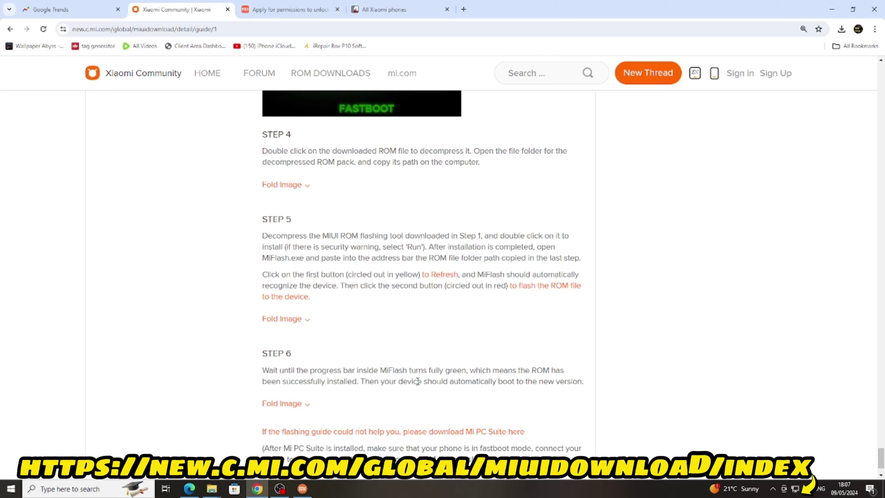
left_click_drag(381, 370, 430, 369)
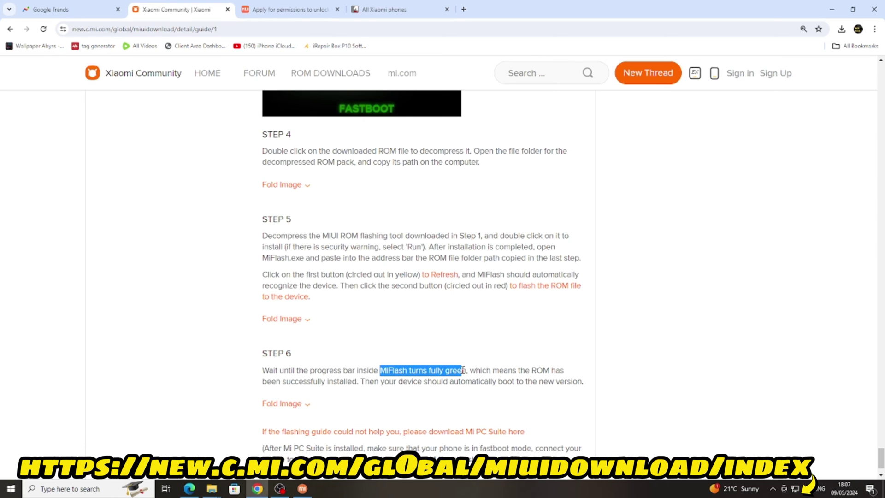
Glance at MiFlash, then expand the STEP 6 and STEP 5 example images.
left_click(301, 489)
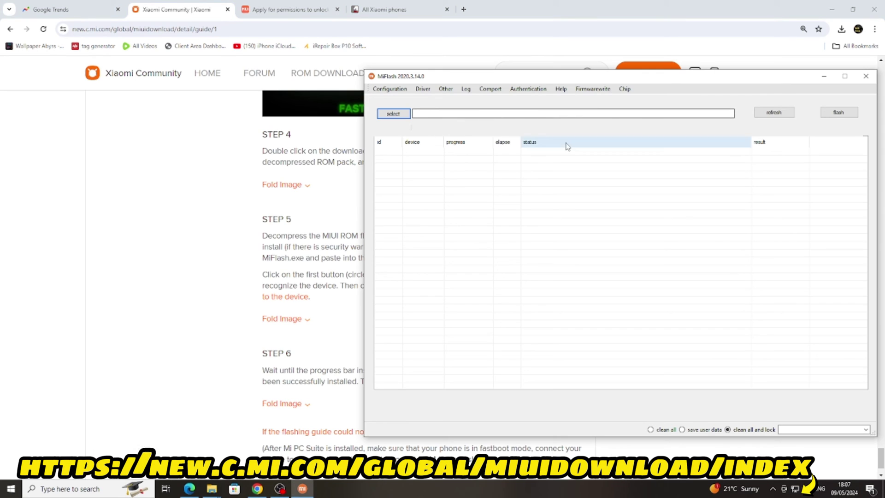
key("alt+Tab")
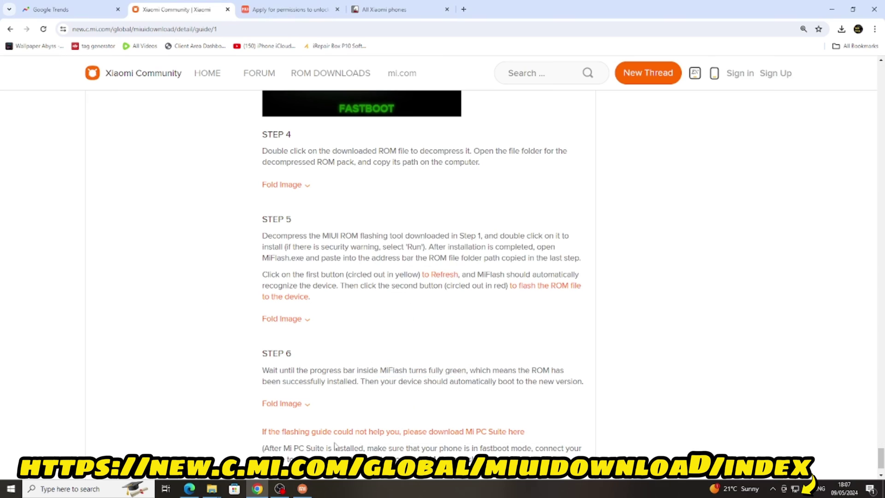
scroll(461, 356, "down", 1)
scroll(462, 356, "down", 1)
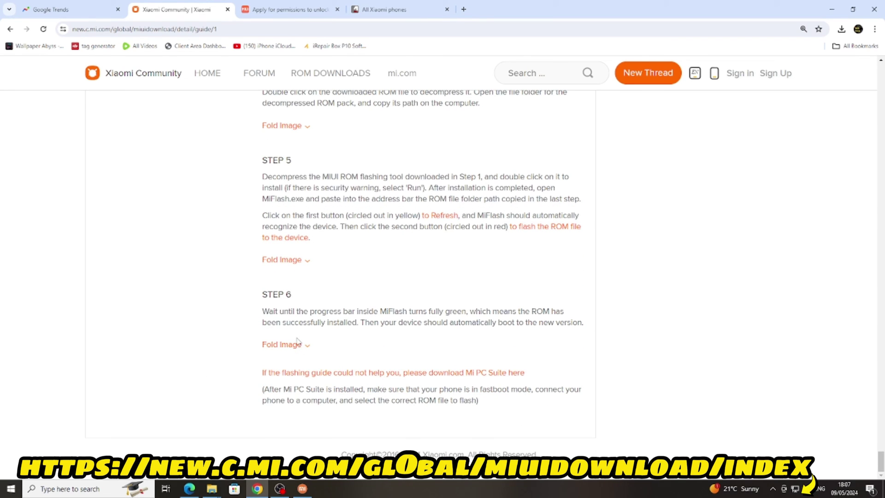
left_click(281, 344)
left_click(281, 260)
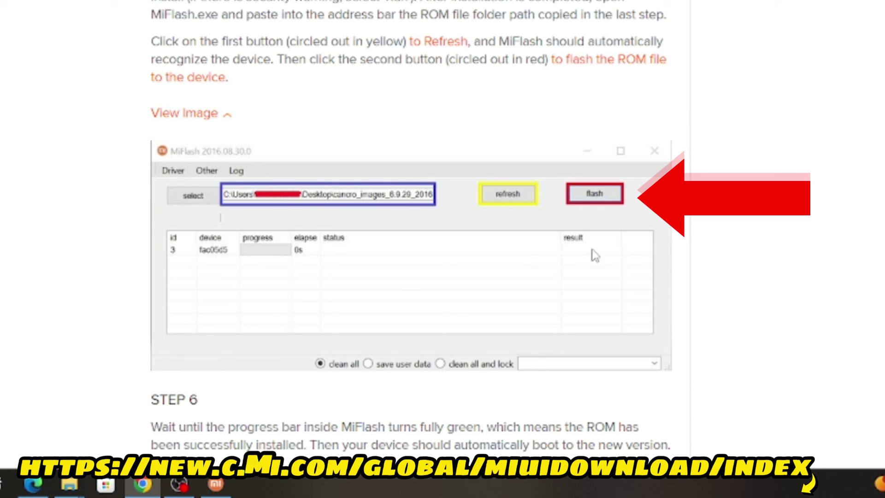
scroll(138, 205, "down", 4)
scroll(137, 205, "down", 3)
scroll(443, 138, "up", 3)
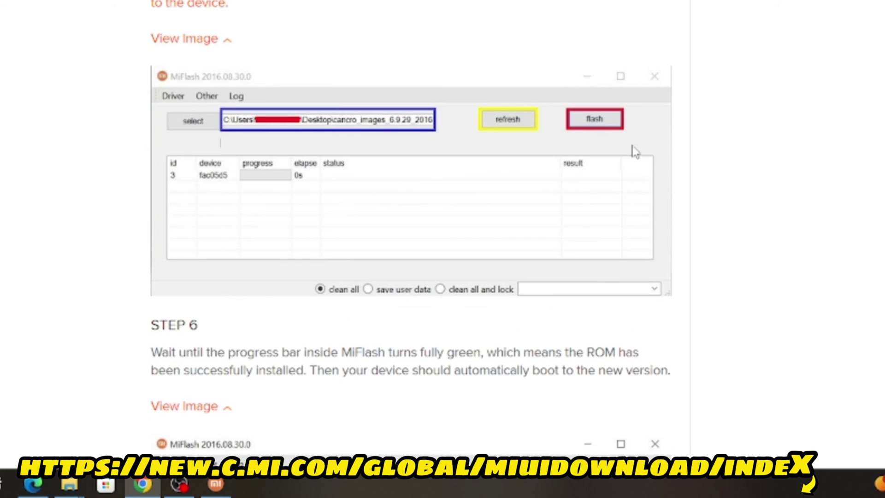
scroll(443, 173, "down", 3)
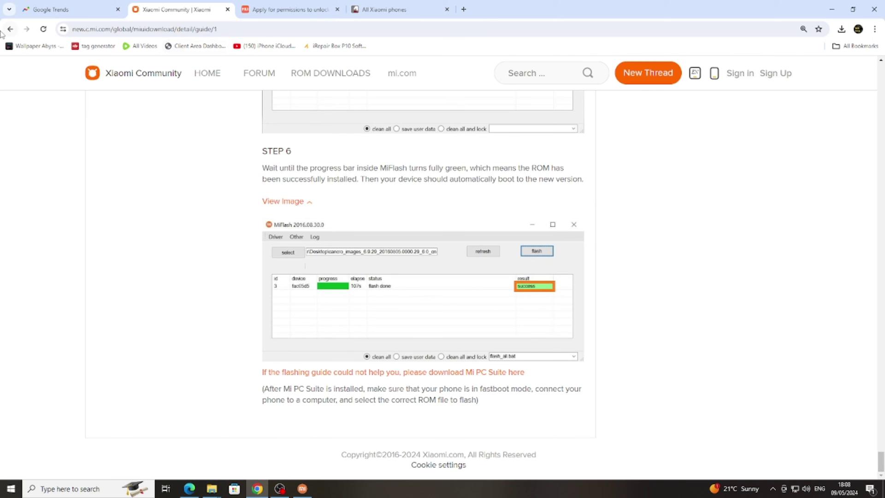
Go back past the POCO X5 5G ROM page to the ROM Downloads device index.
left_click(8, 28)
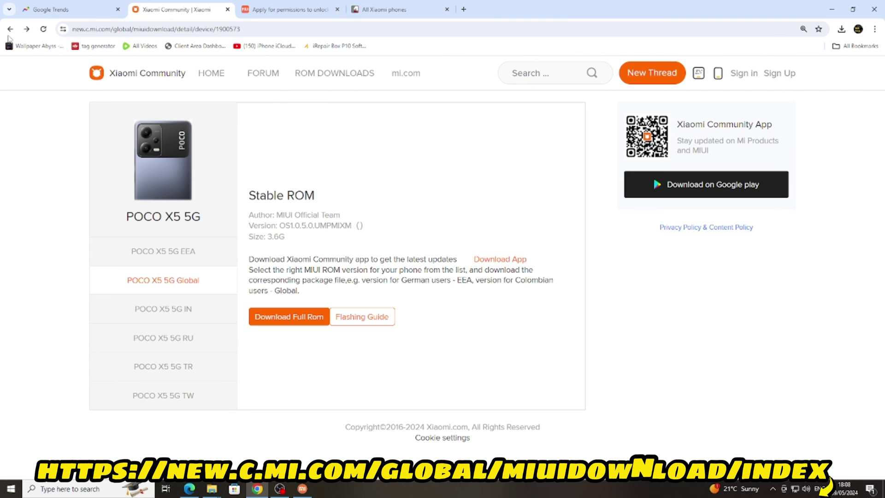
left_click(10, 29)
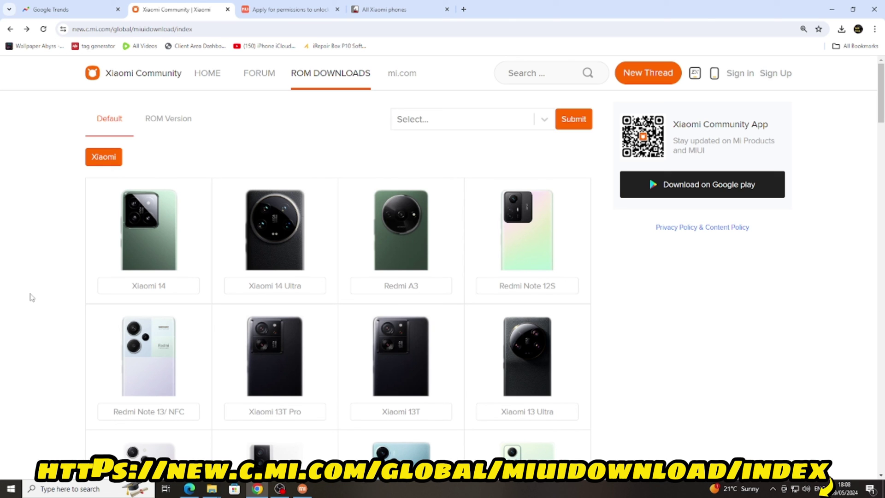
scroll(30, 297, "down", 3)
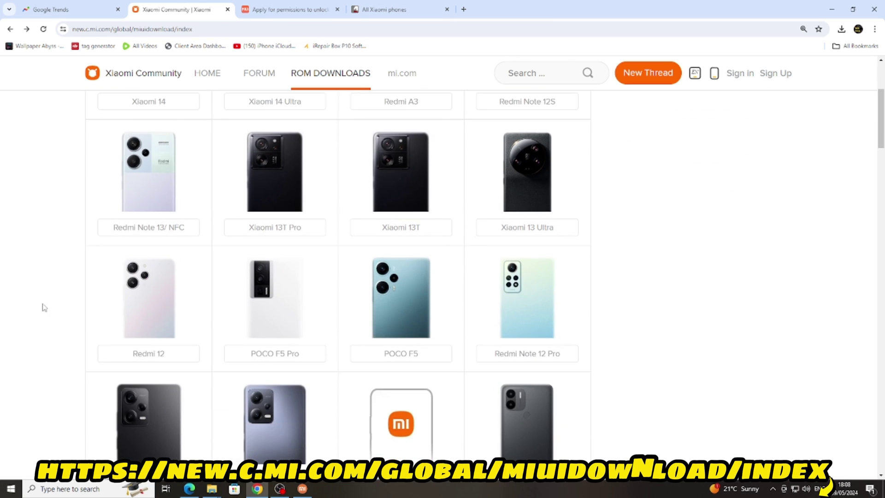
scroll(42, 314, "down", 1)
scroll(42, 314, "down", 5)
scroll(45, 317, "down", 3)
scroll(51, 320, "down", 4)
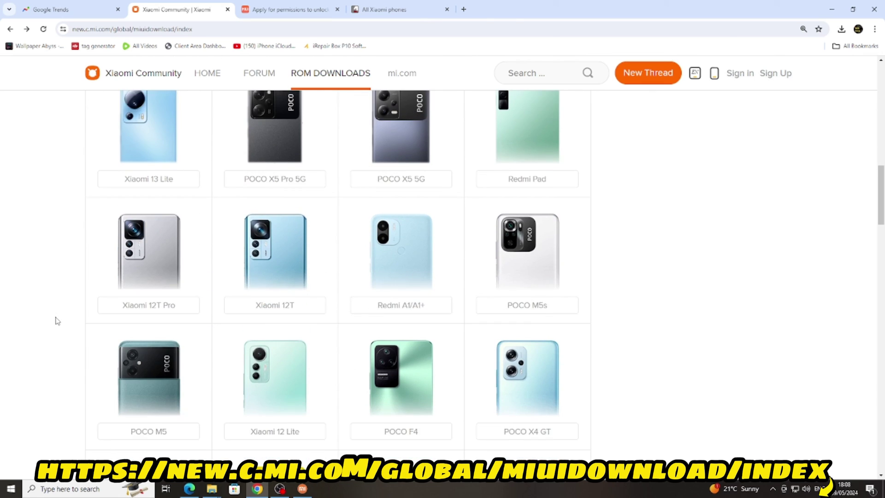
scroll(55, 323, "down", 4)
scroll(56, 324, "down", 3)
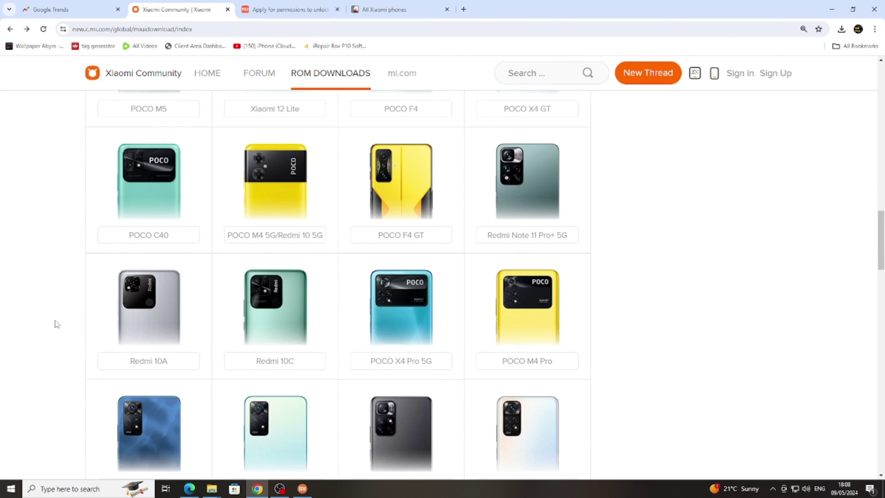